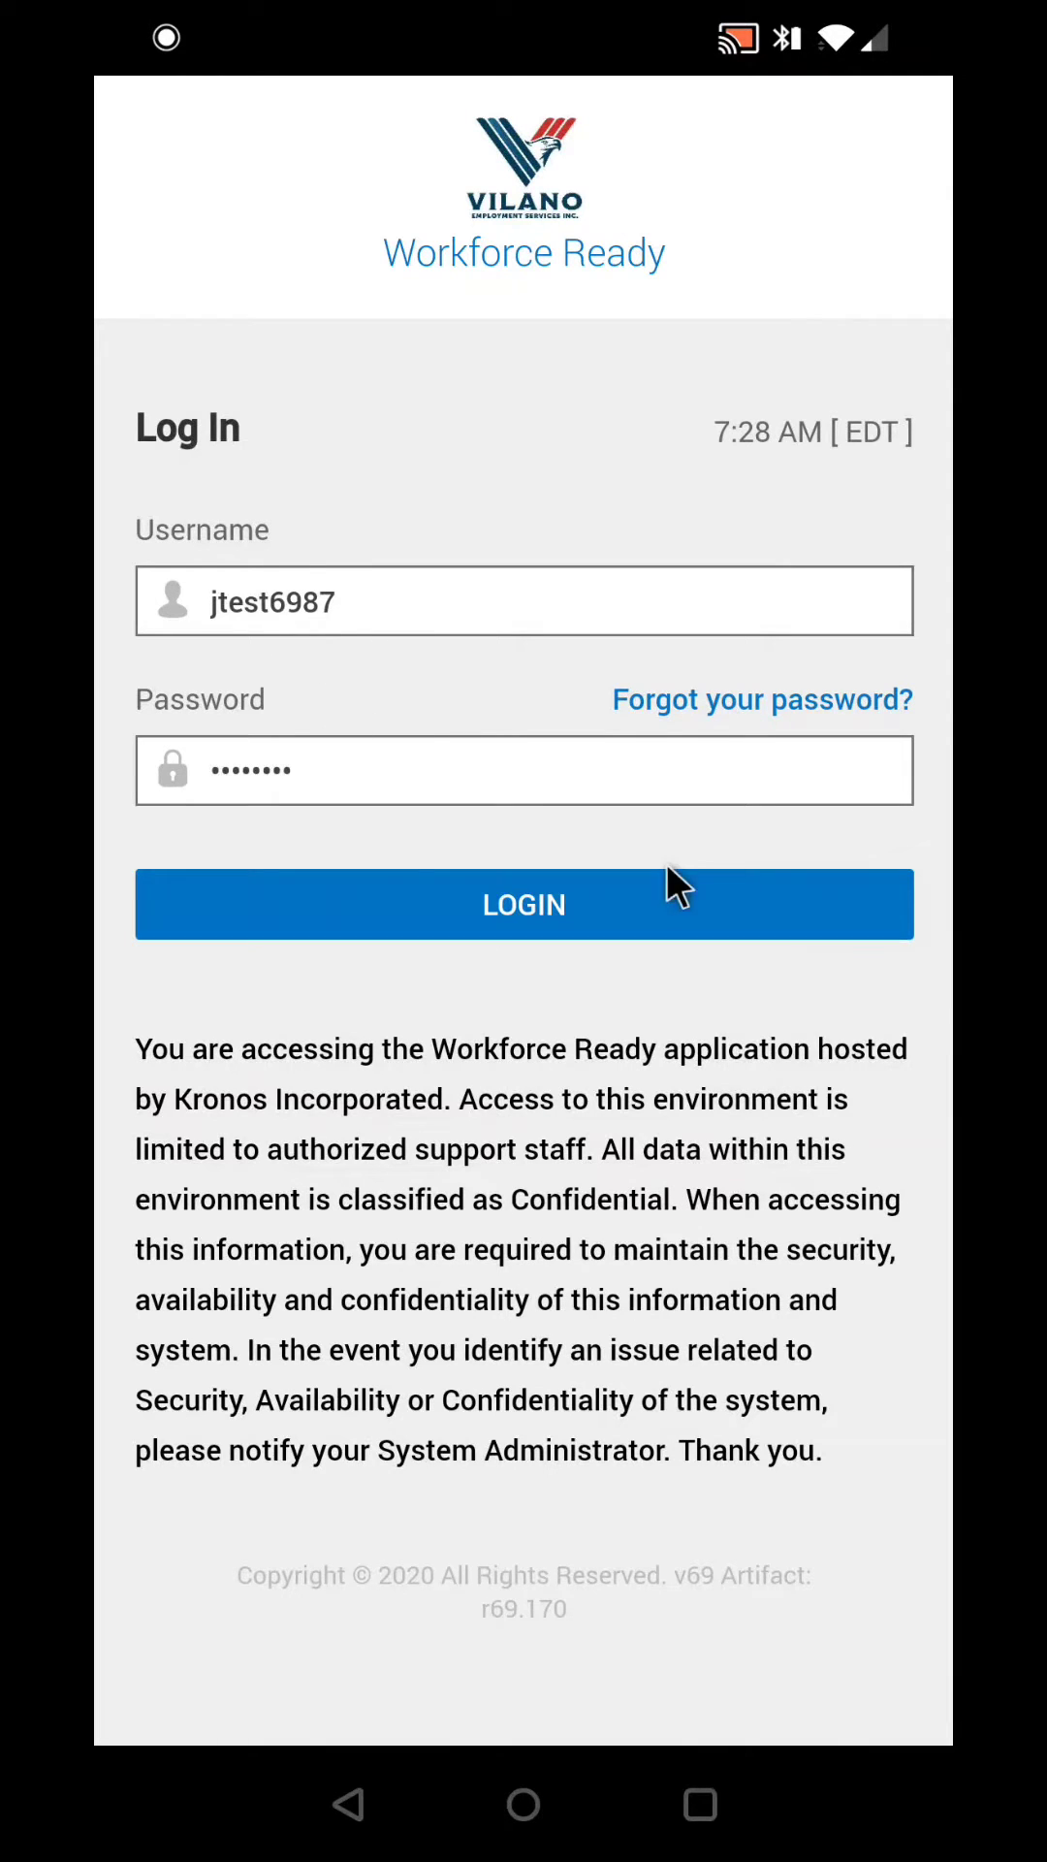
- Log in to Kronos Workforce Ready with your username and password
left_click(683, 895)
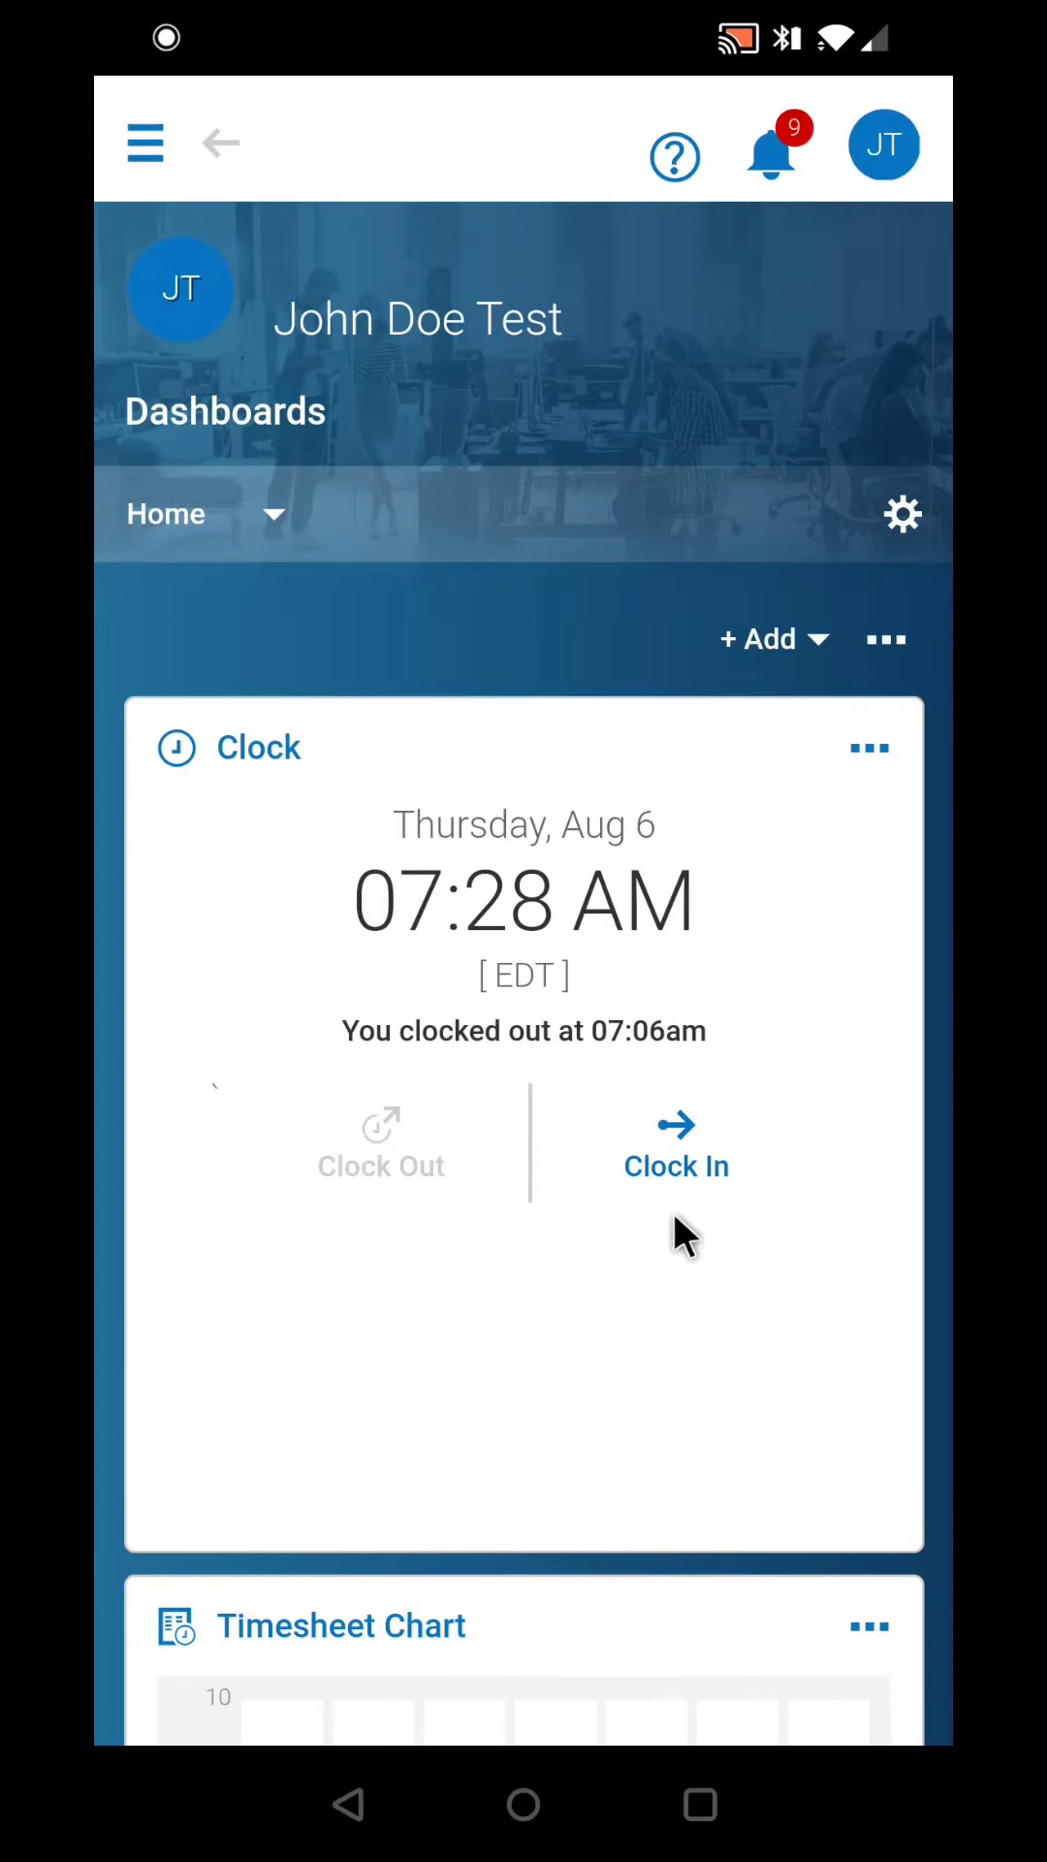
- Start a clock-in and browse the full Company Division list
left_click(682, 1157)
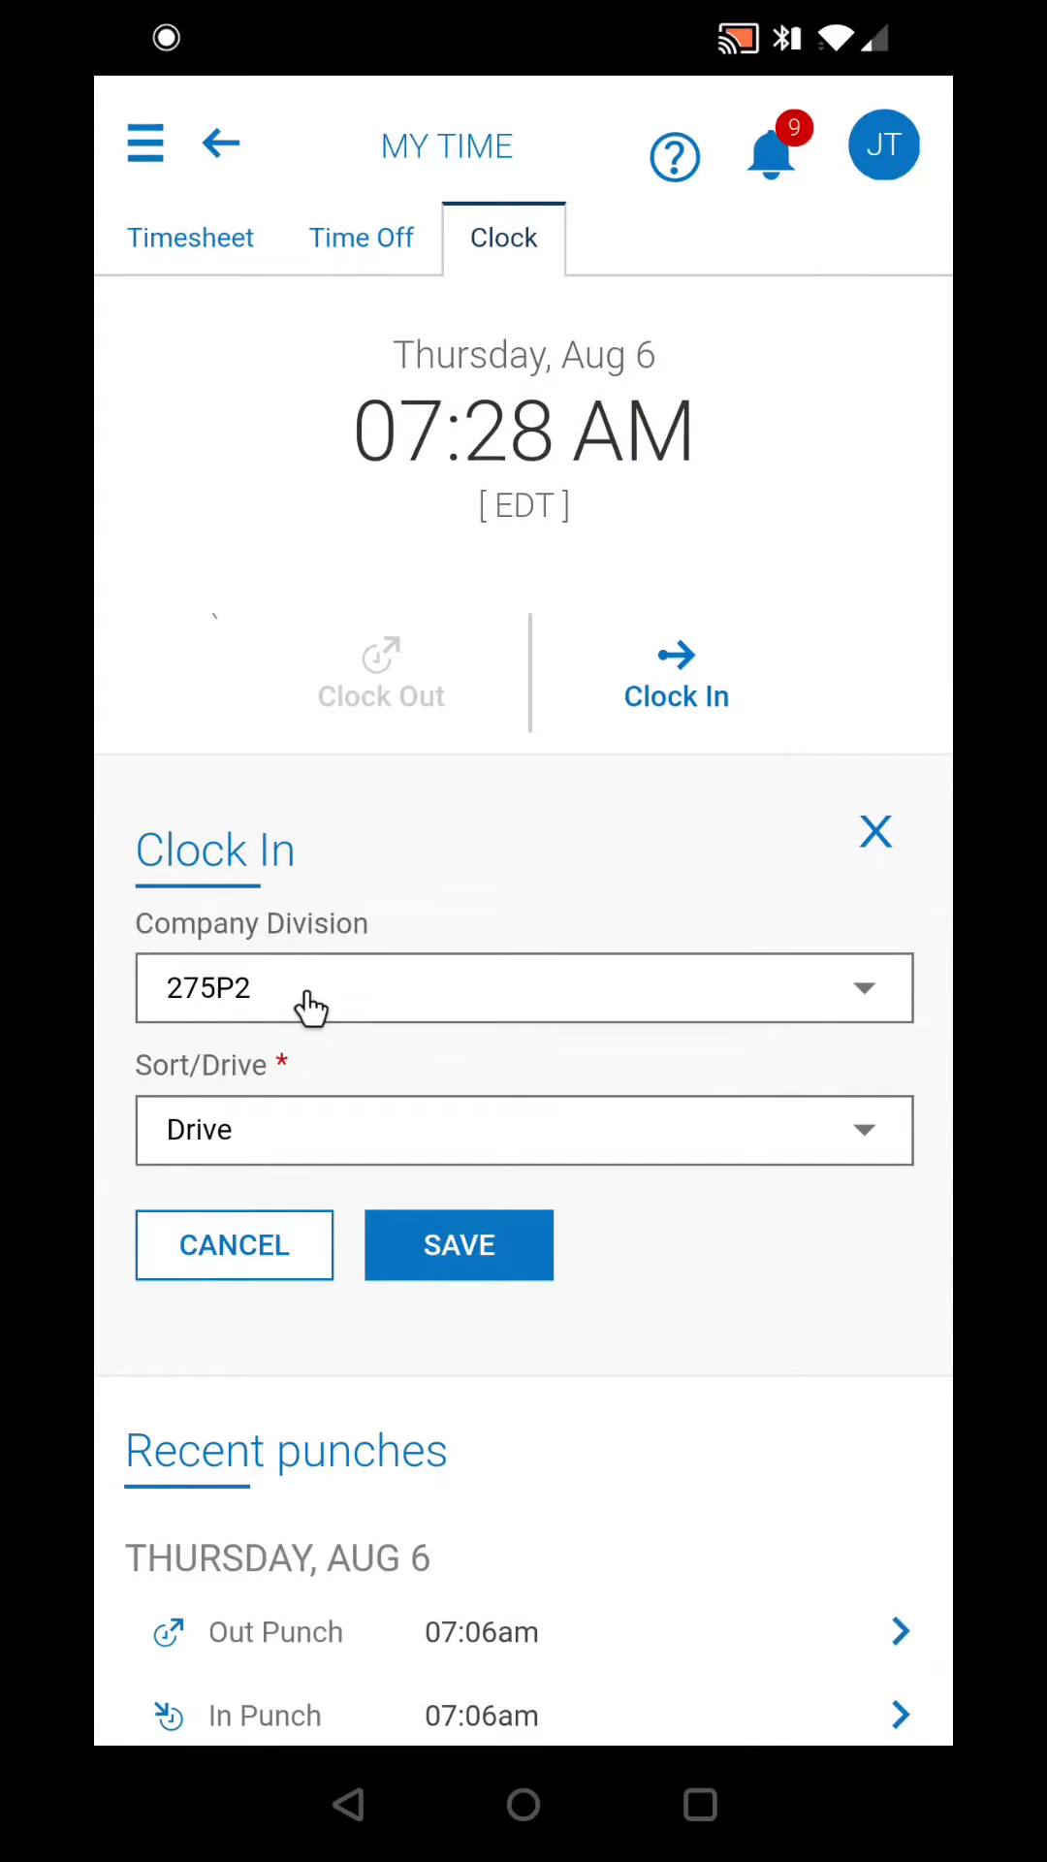
left_click(373, 998)
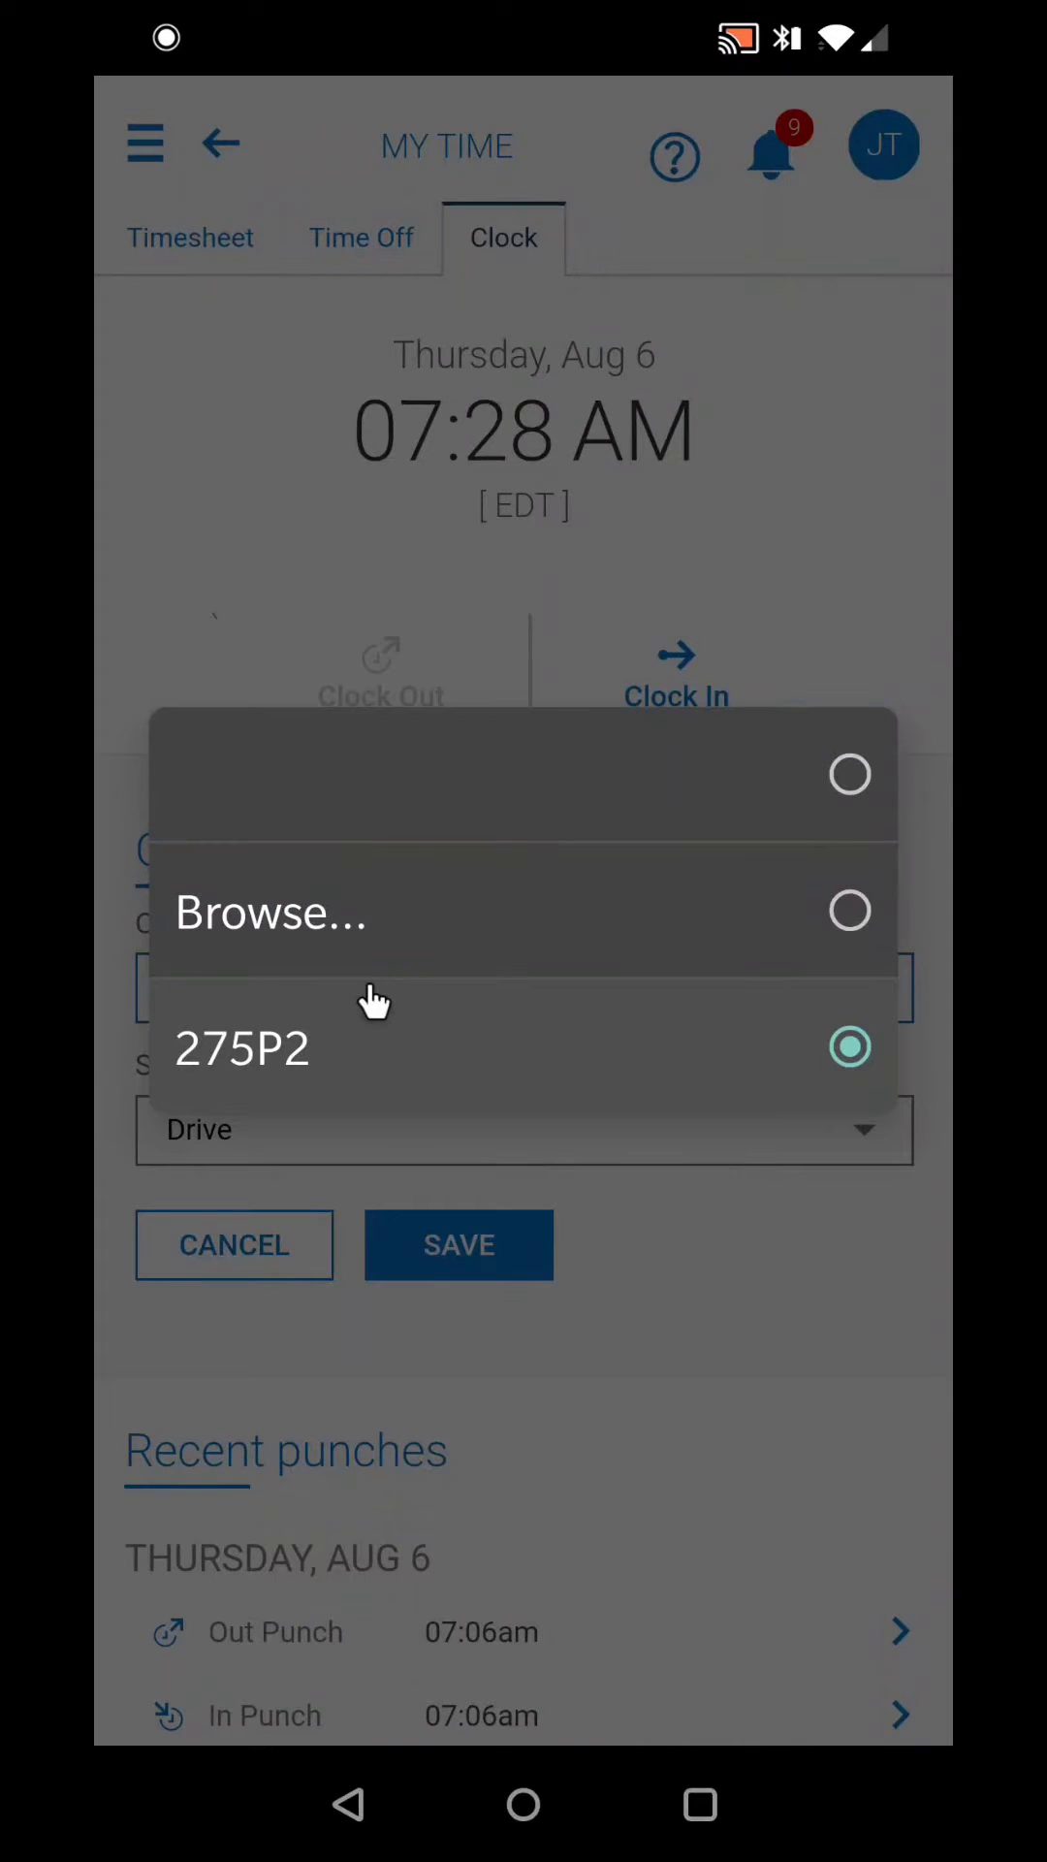
left_click(255, 916)
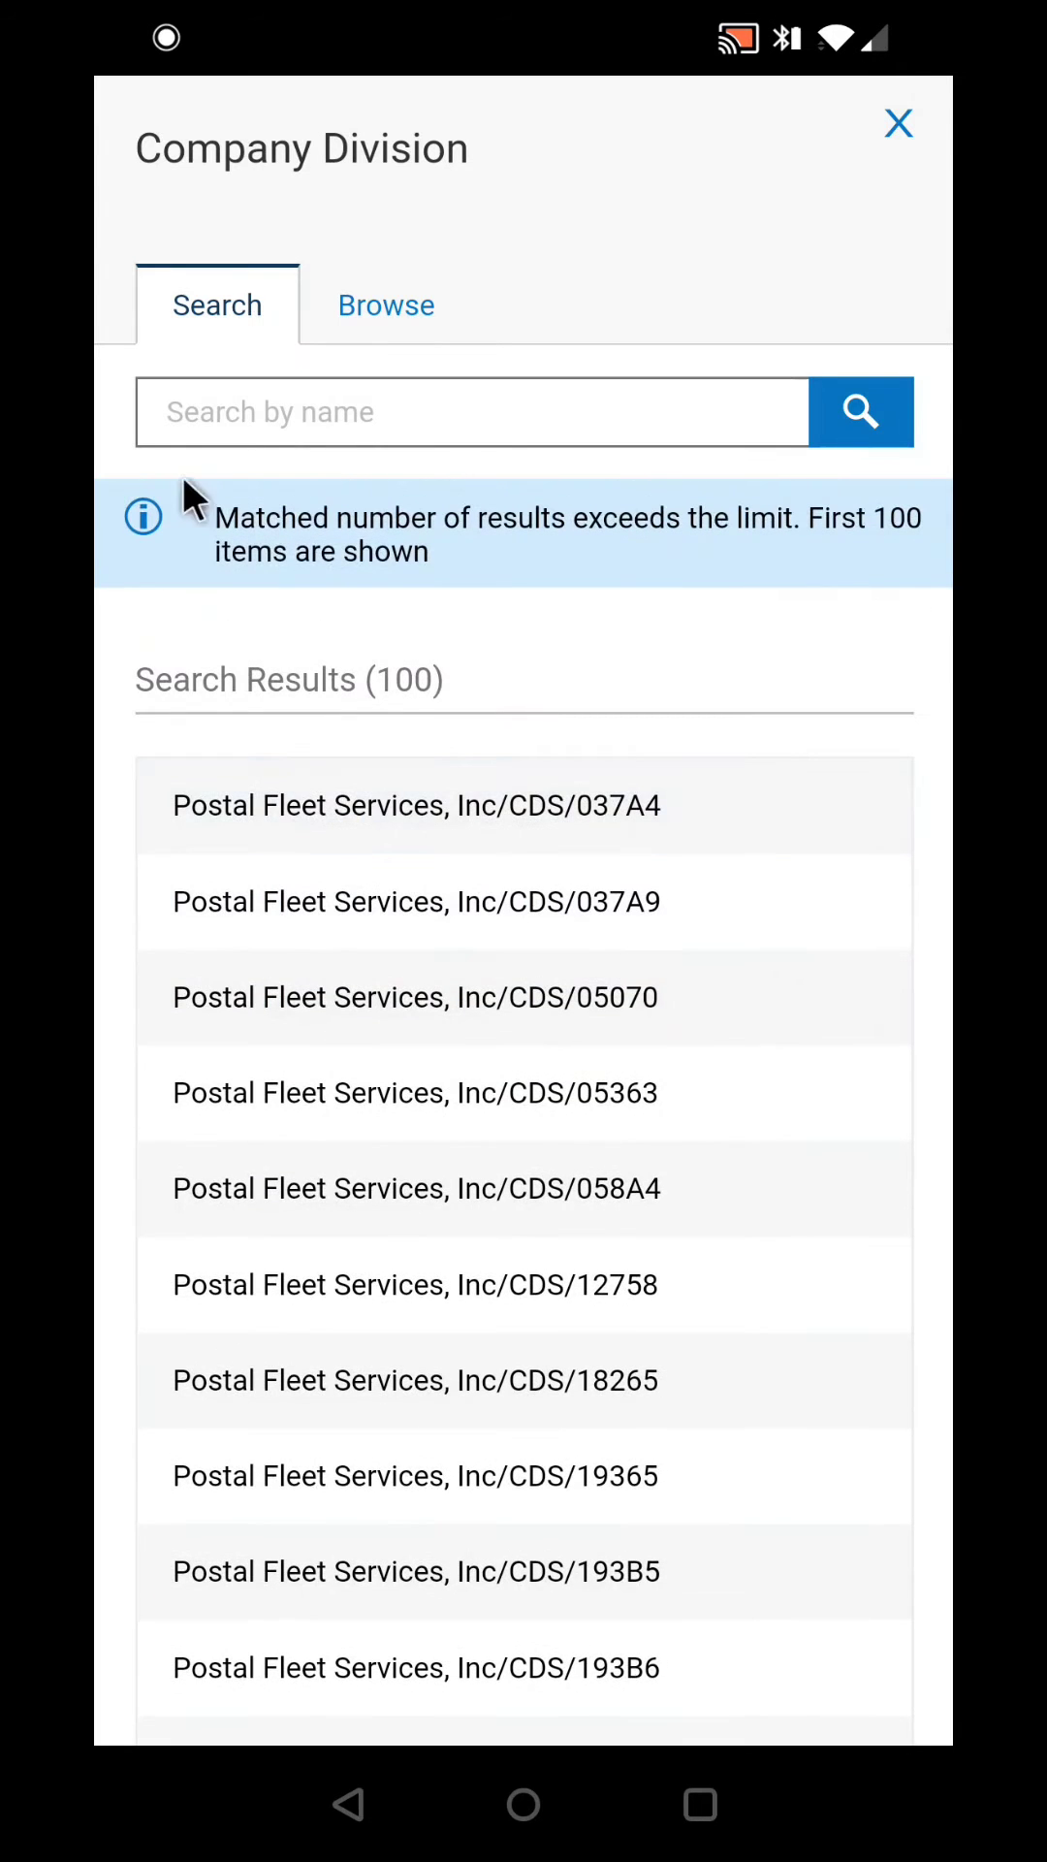
- Search divisions for '275p2' and select Postal Fleet Services, Inc/HCR/275P2
left_click(315, 412)
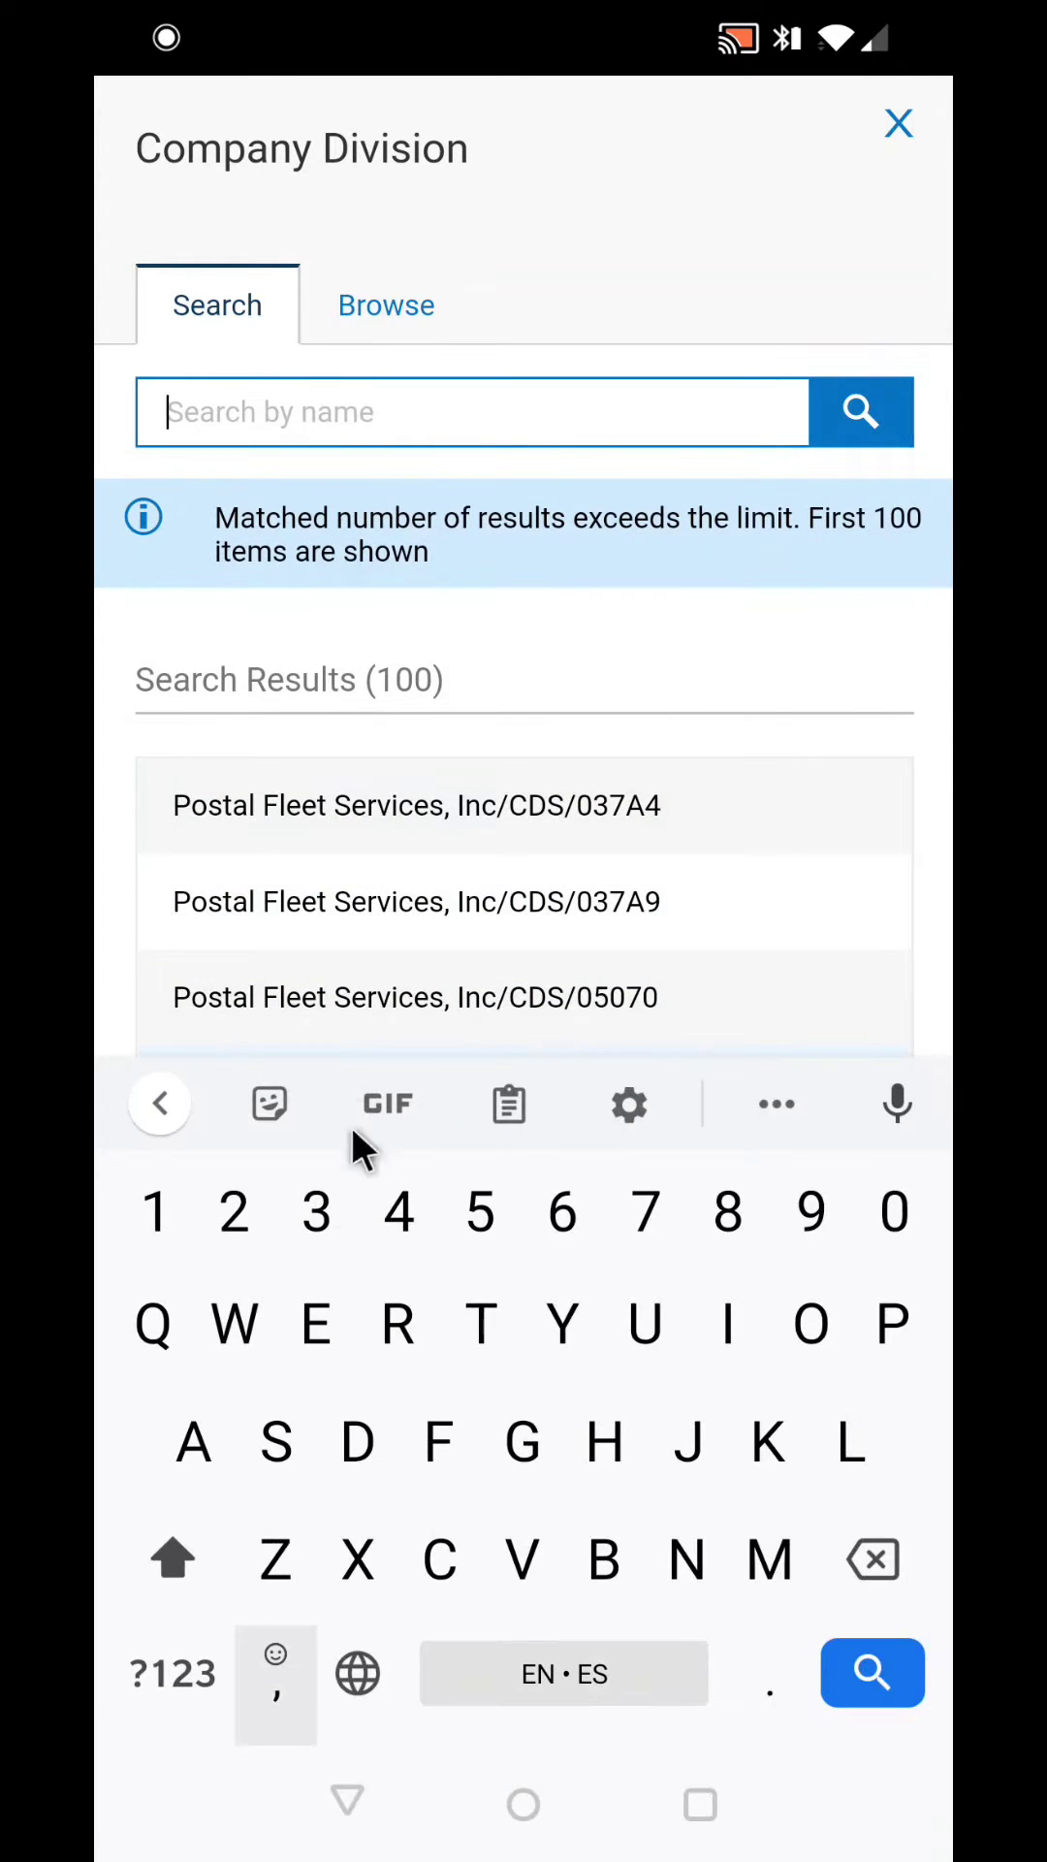
left_click(235, 1211)
type("27")
left_click(645, 1211)
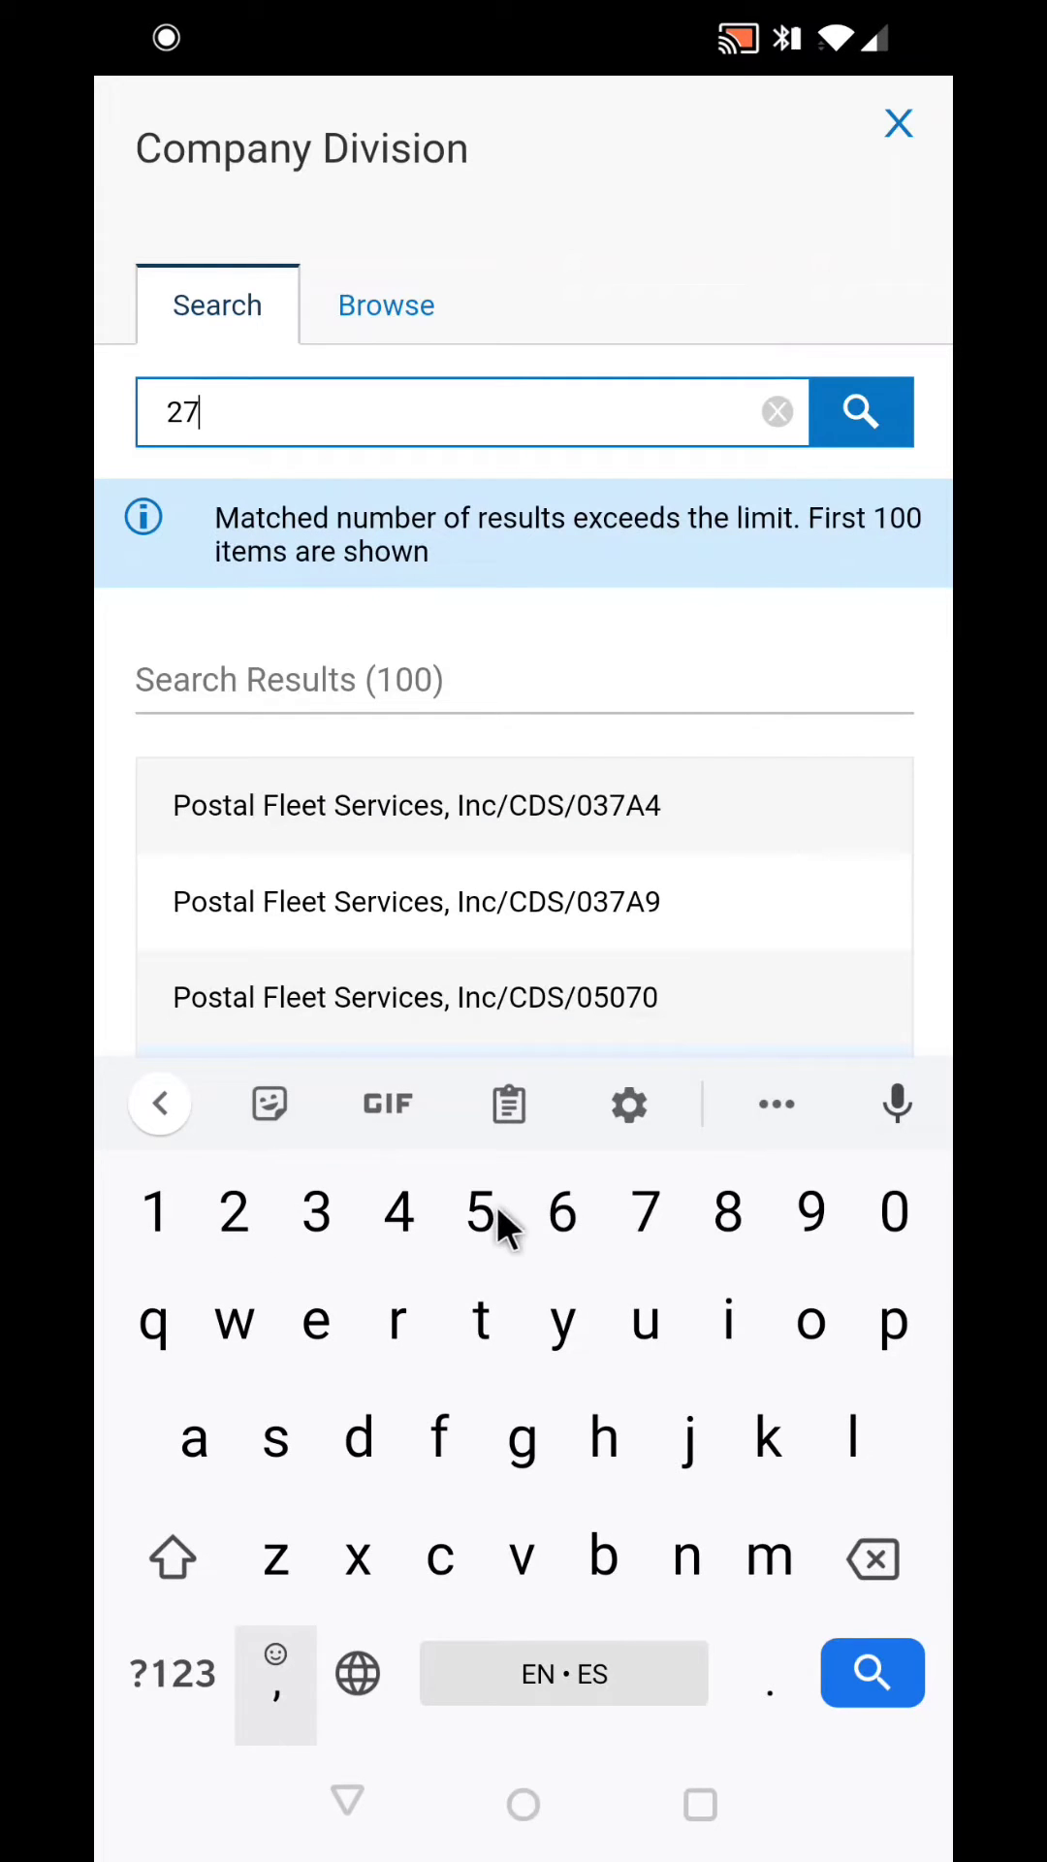
left_click(480, 1210)
type("5p")
left_click(894, 1319)
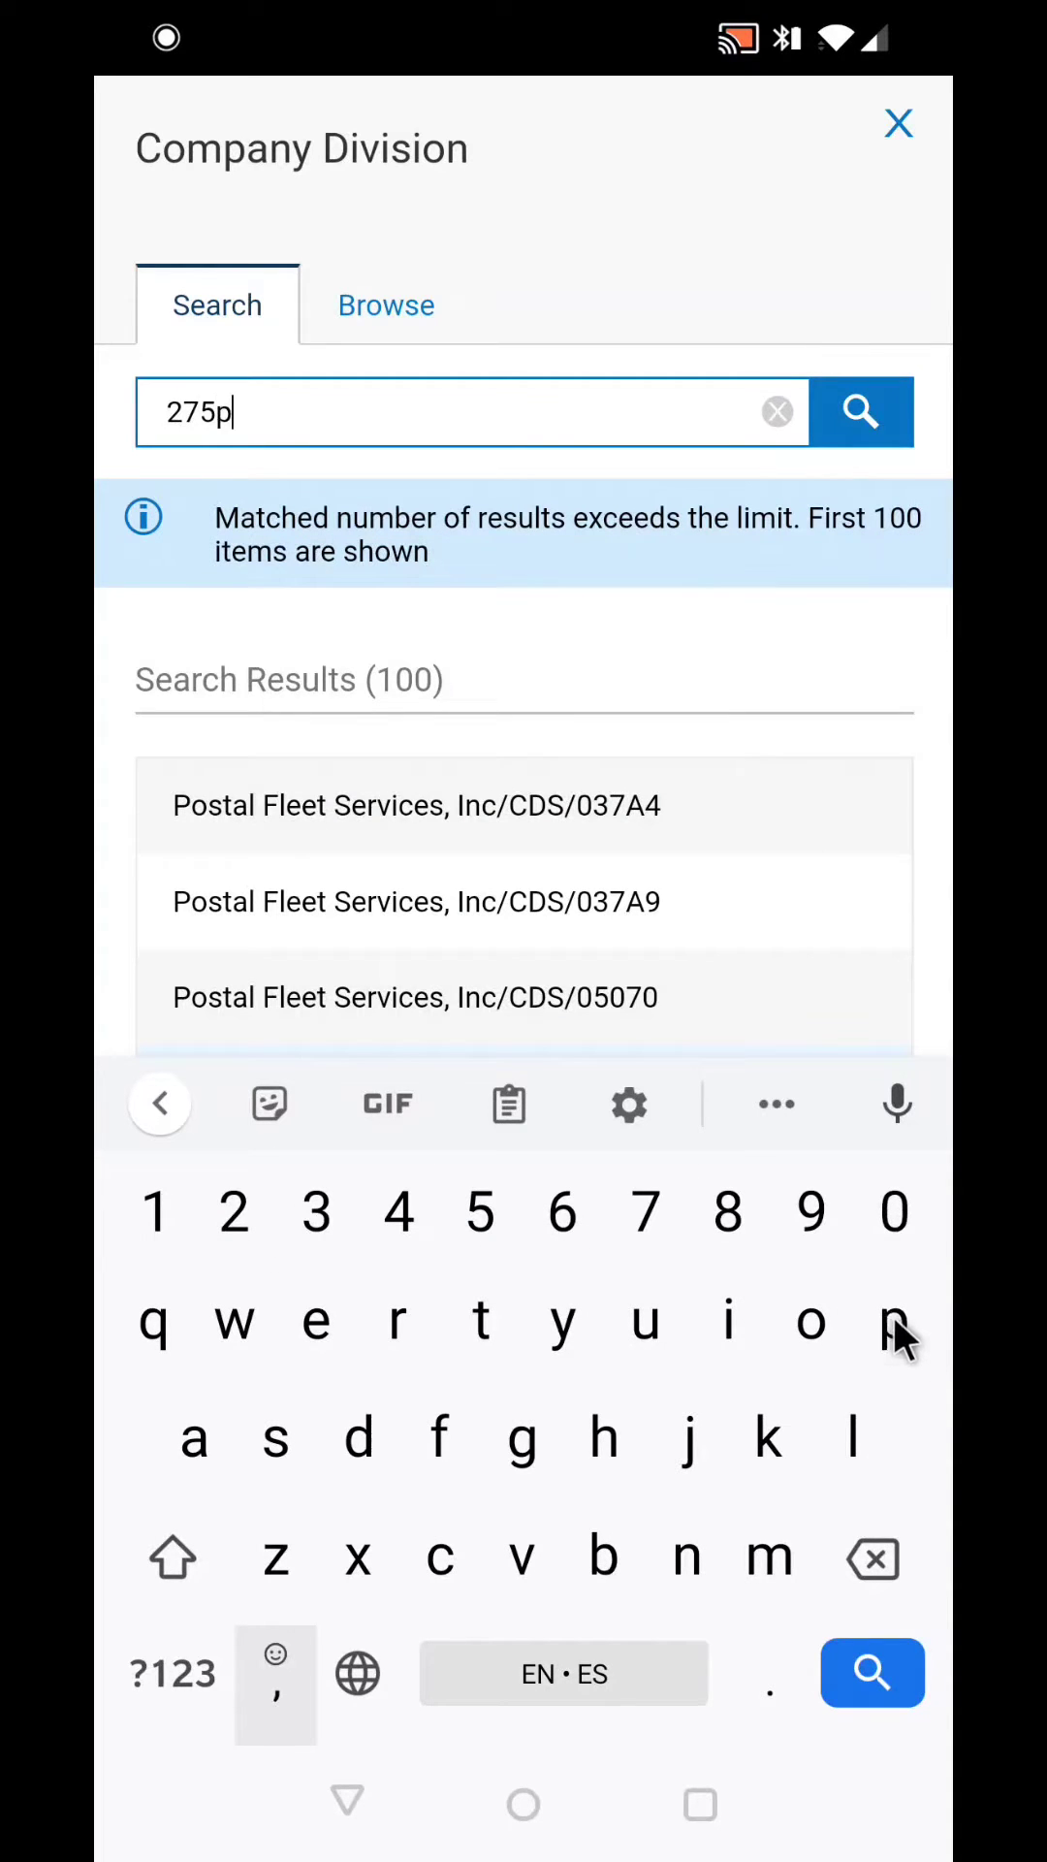
left_click(232, 1205)
type("2")
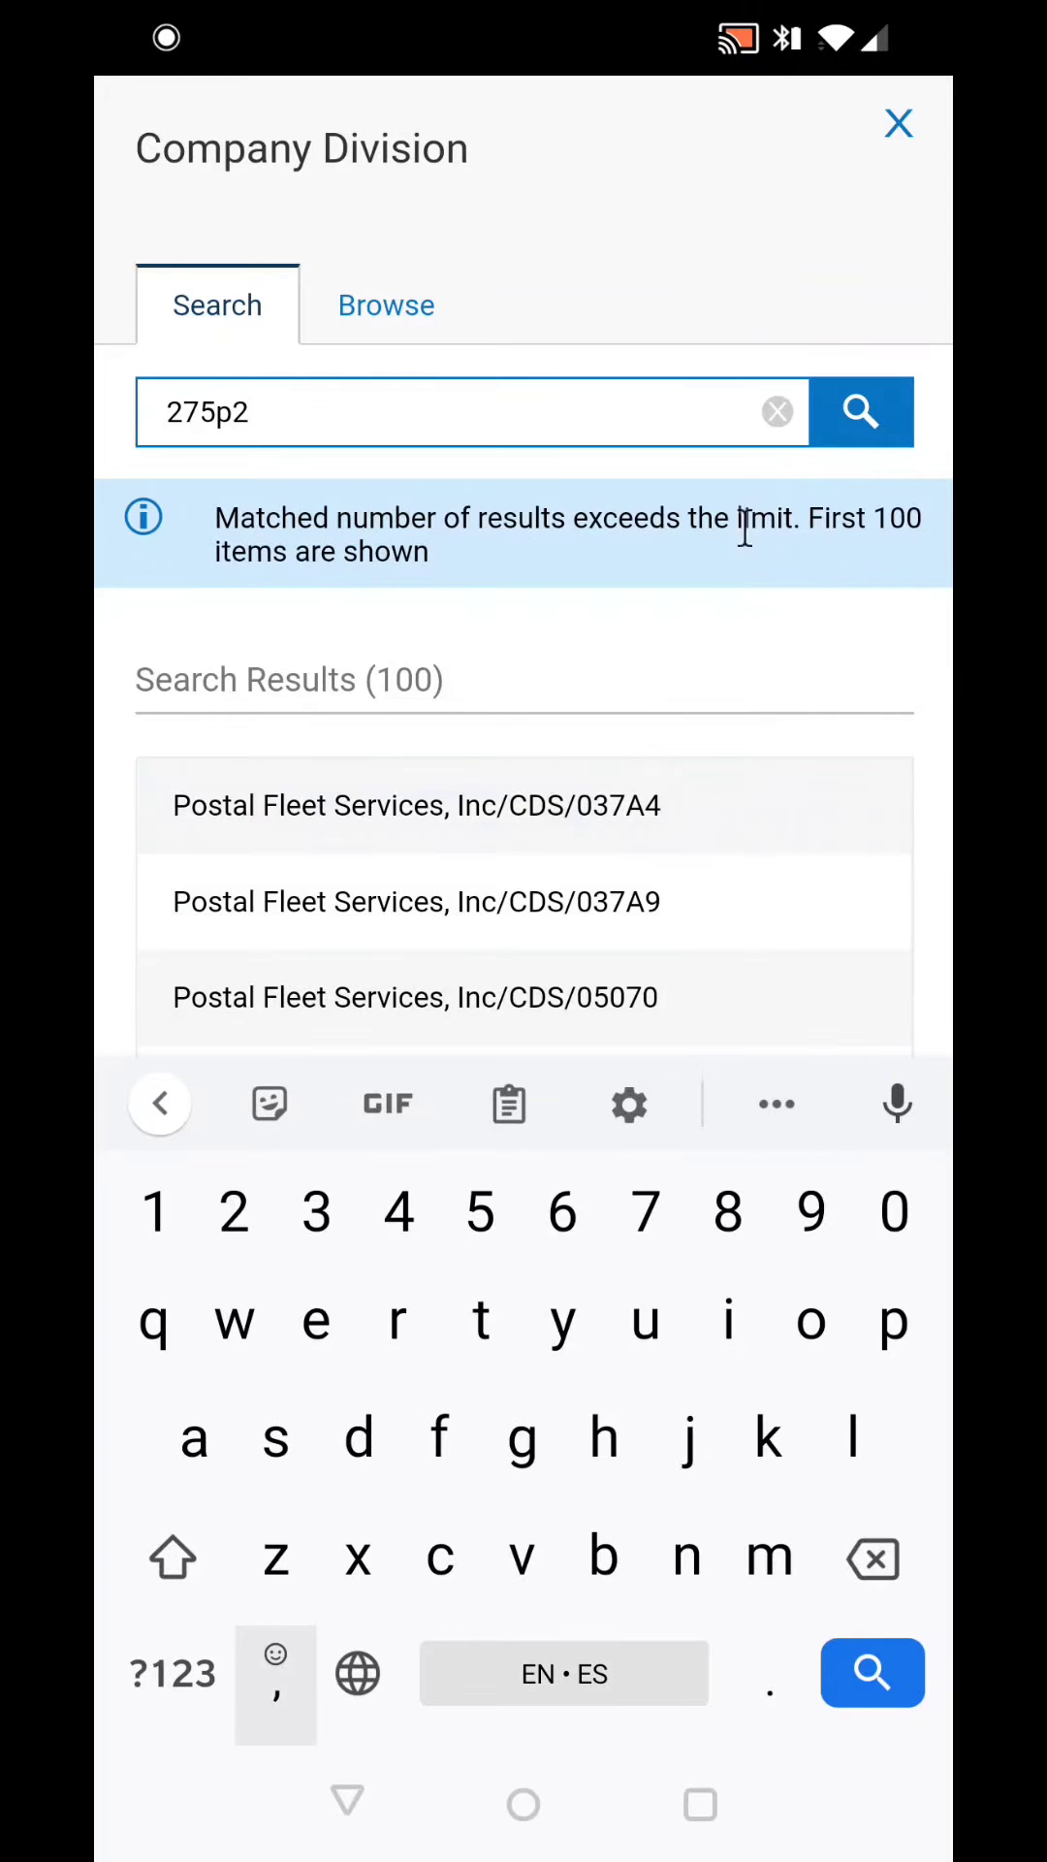
left_click(873, 1559)
left_click(235, 1211)
left_click(859, 411)
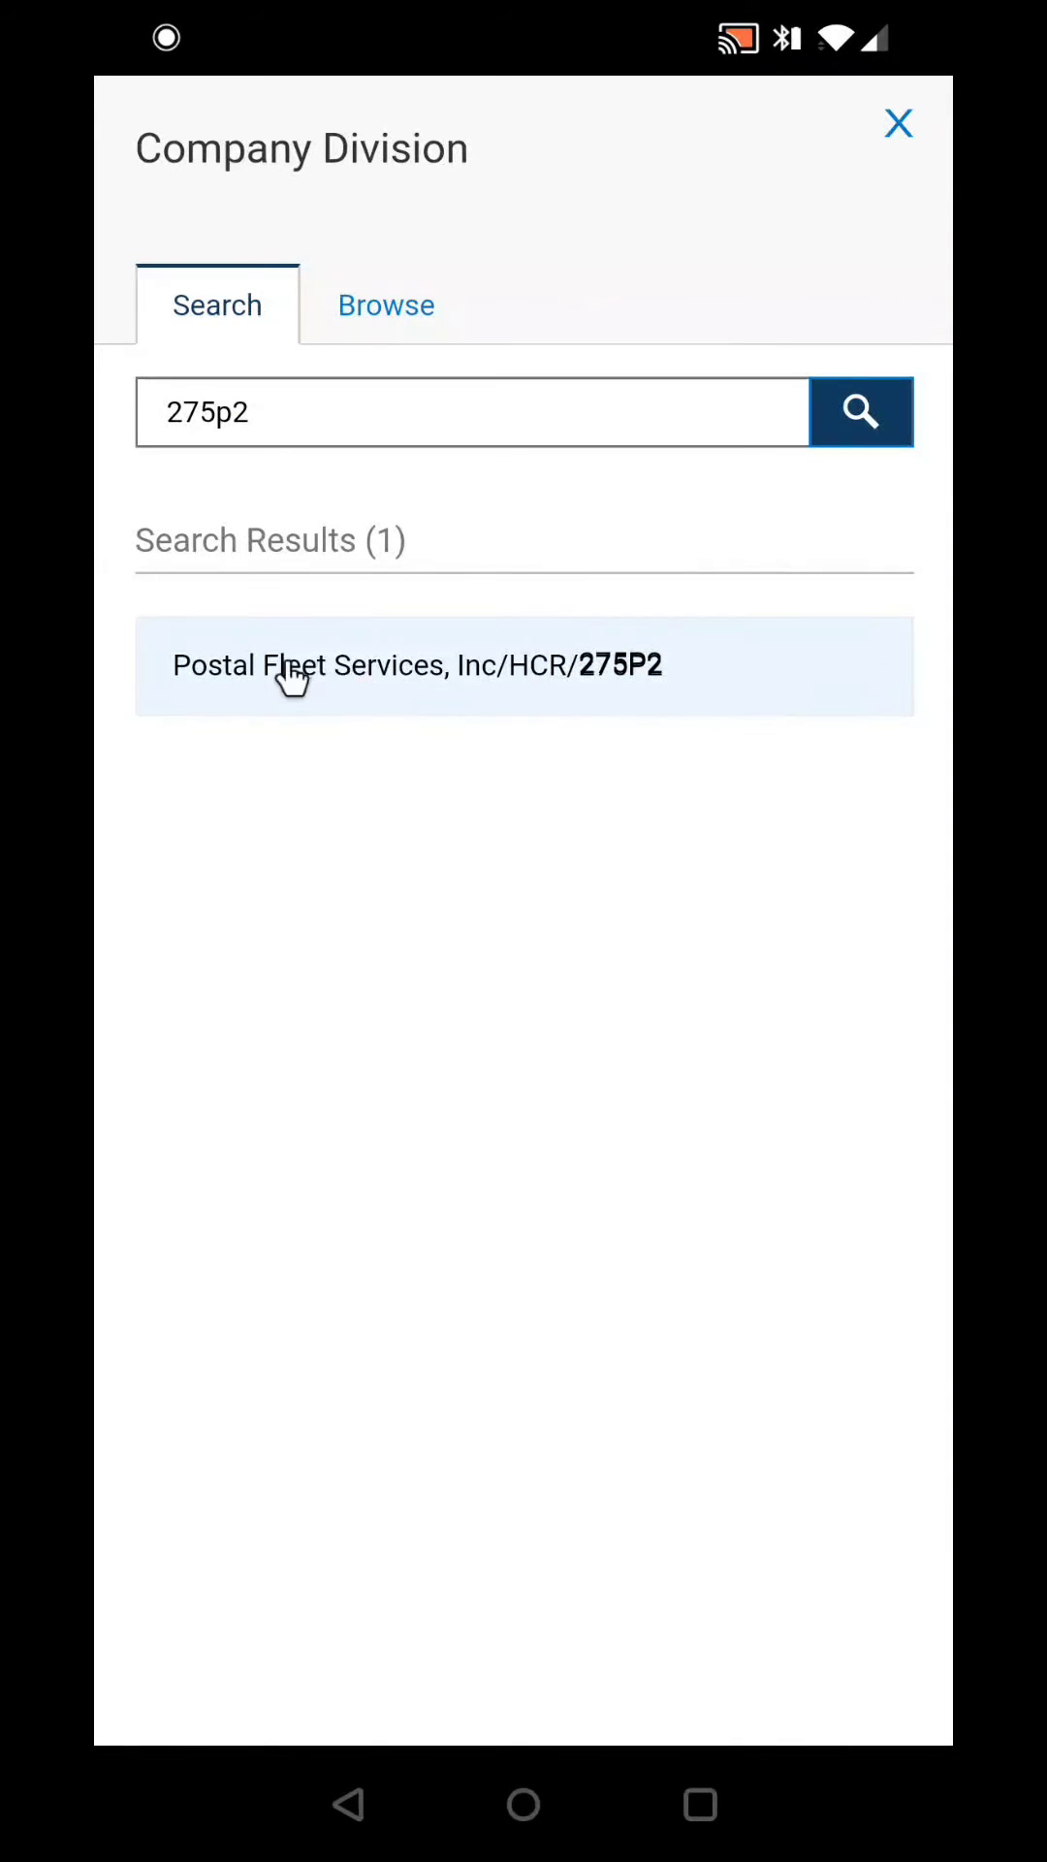
left_click(722, 672)
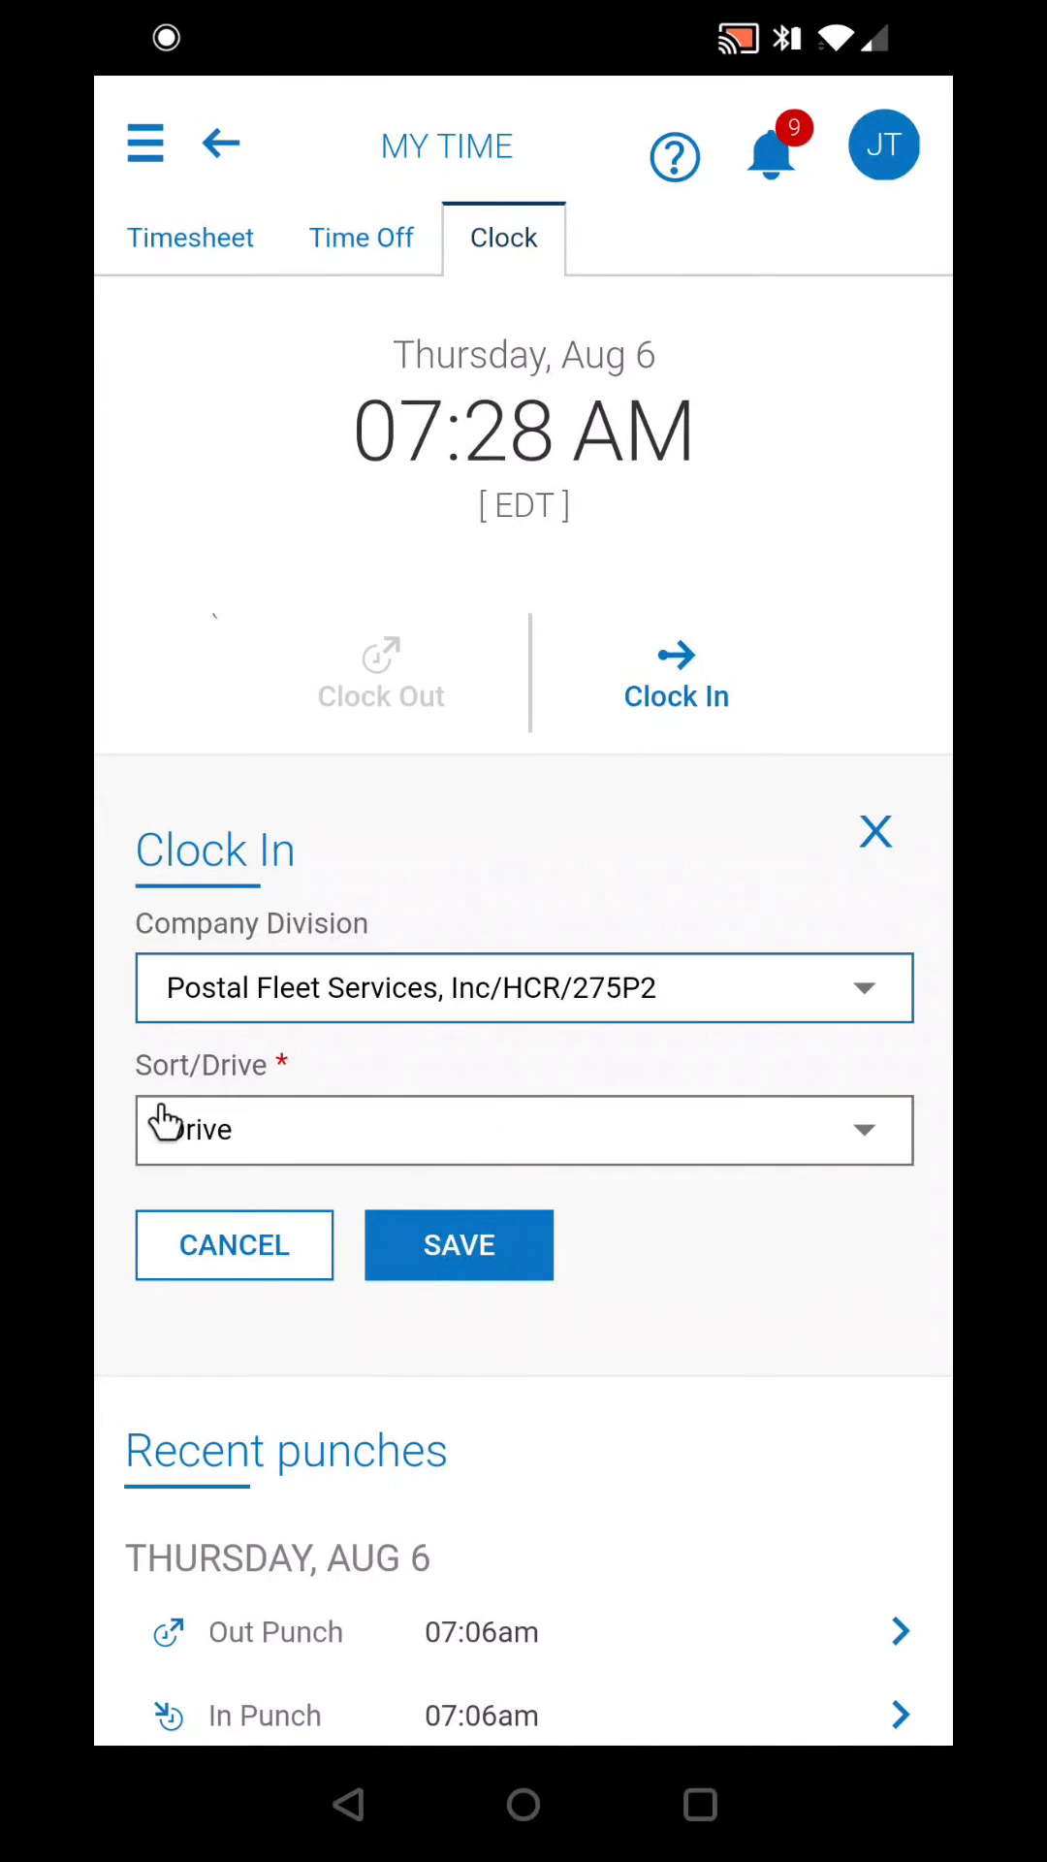
- Browse the Sort/Drive options and select Drive
left_click(481, 1146)
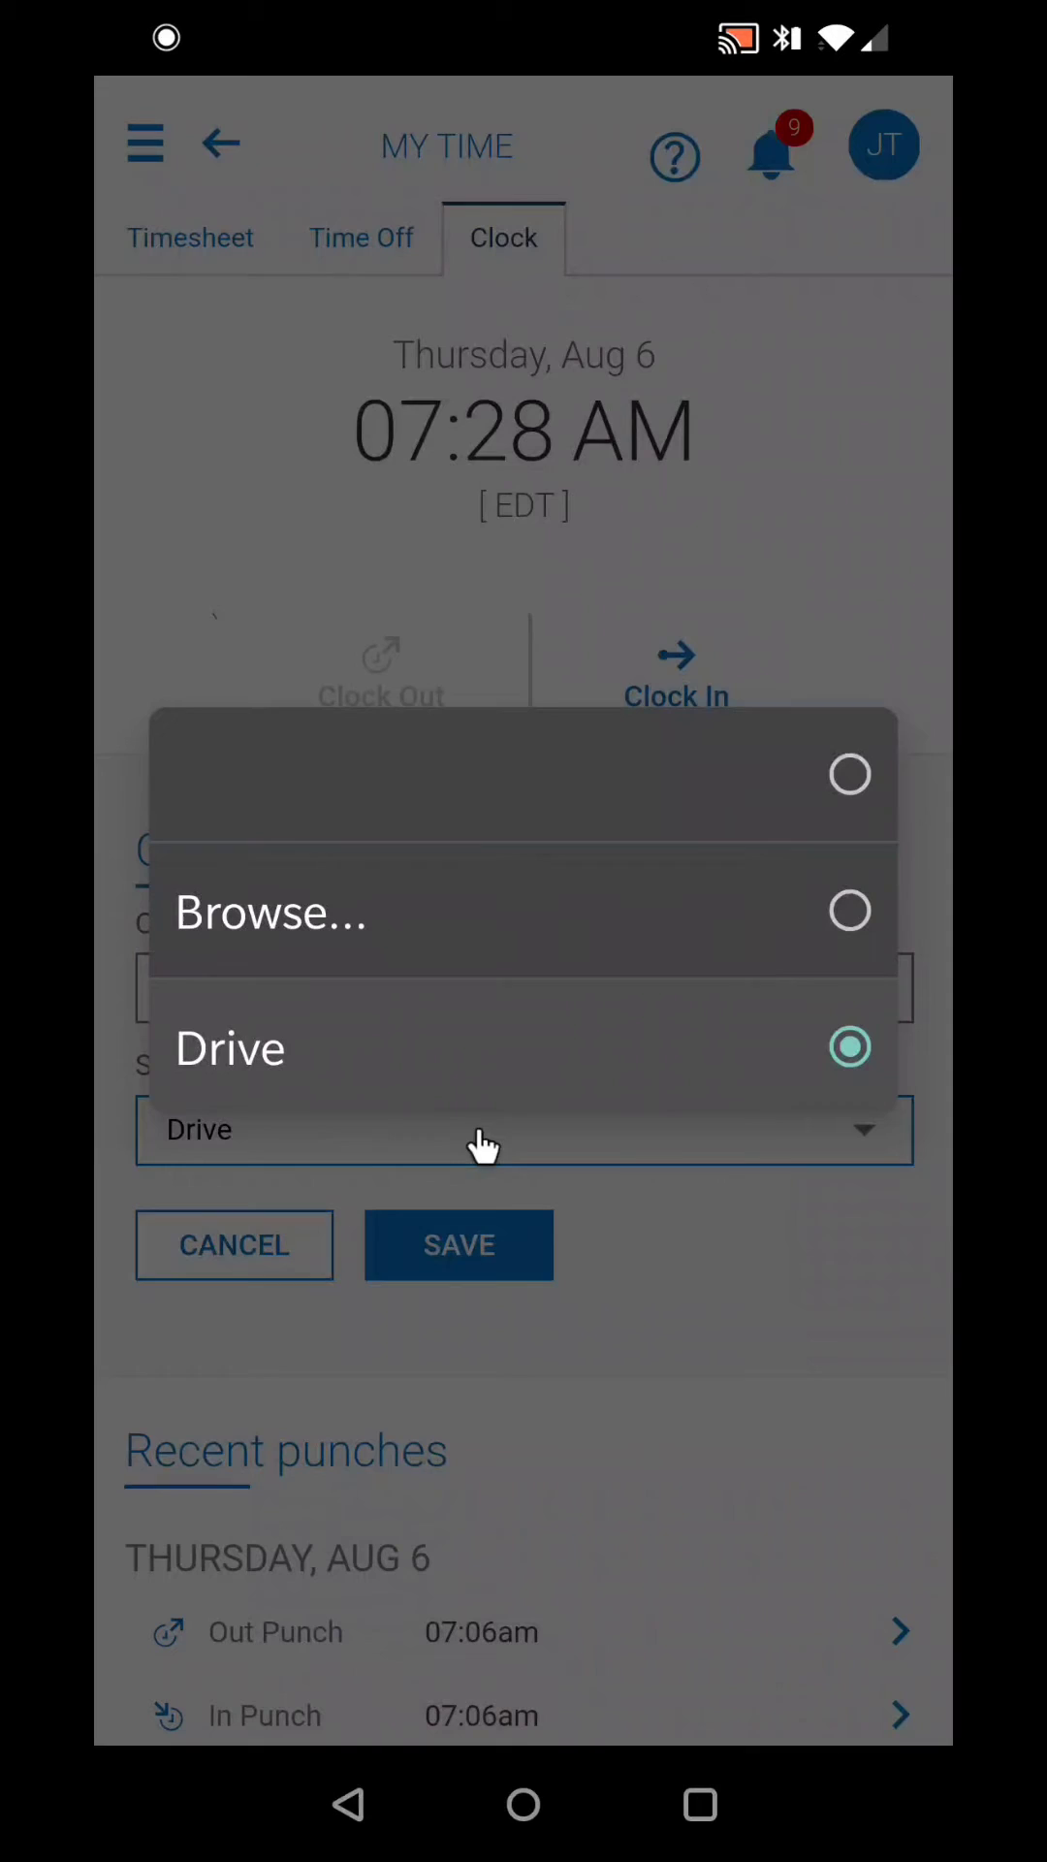
left_click(285, 914)
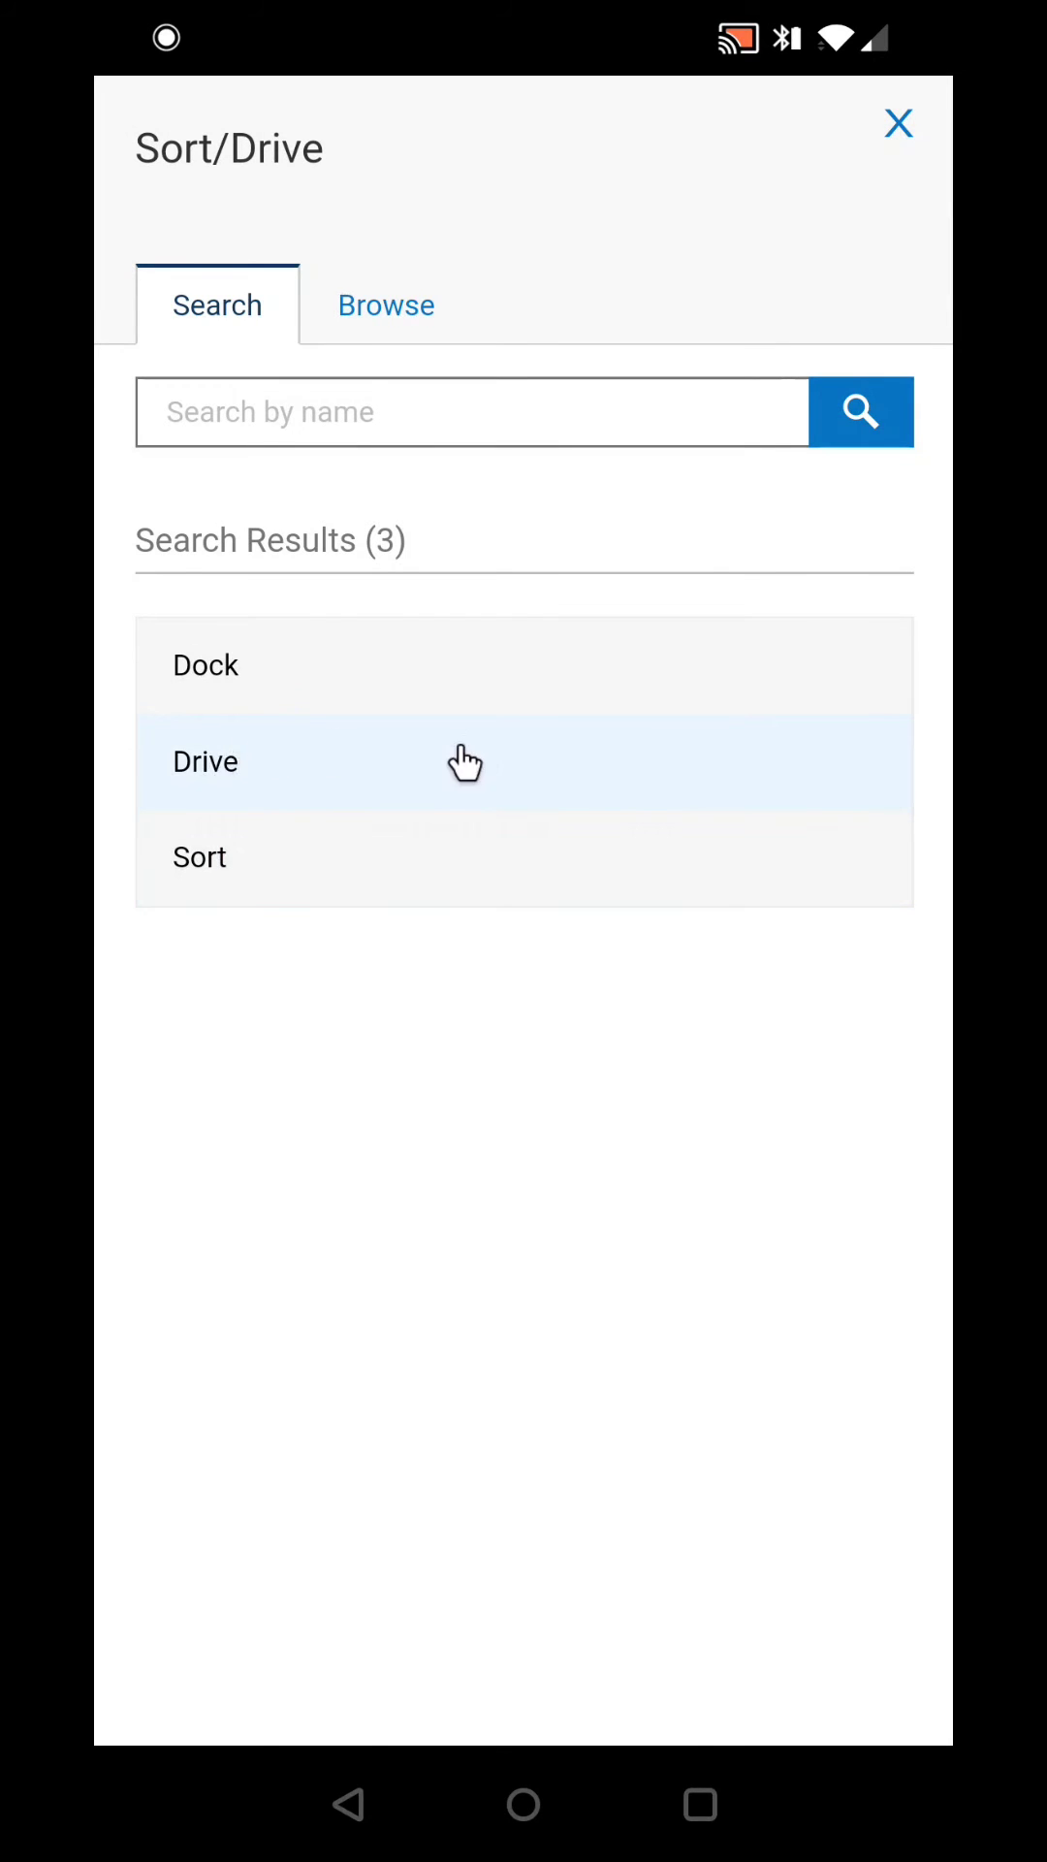
left_click(304, 762)
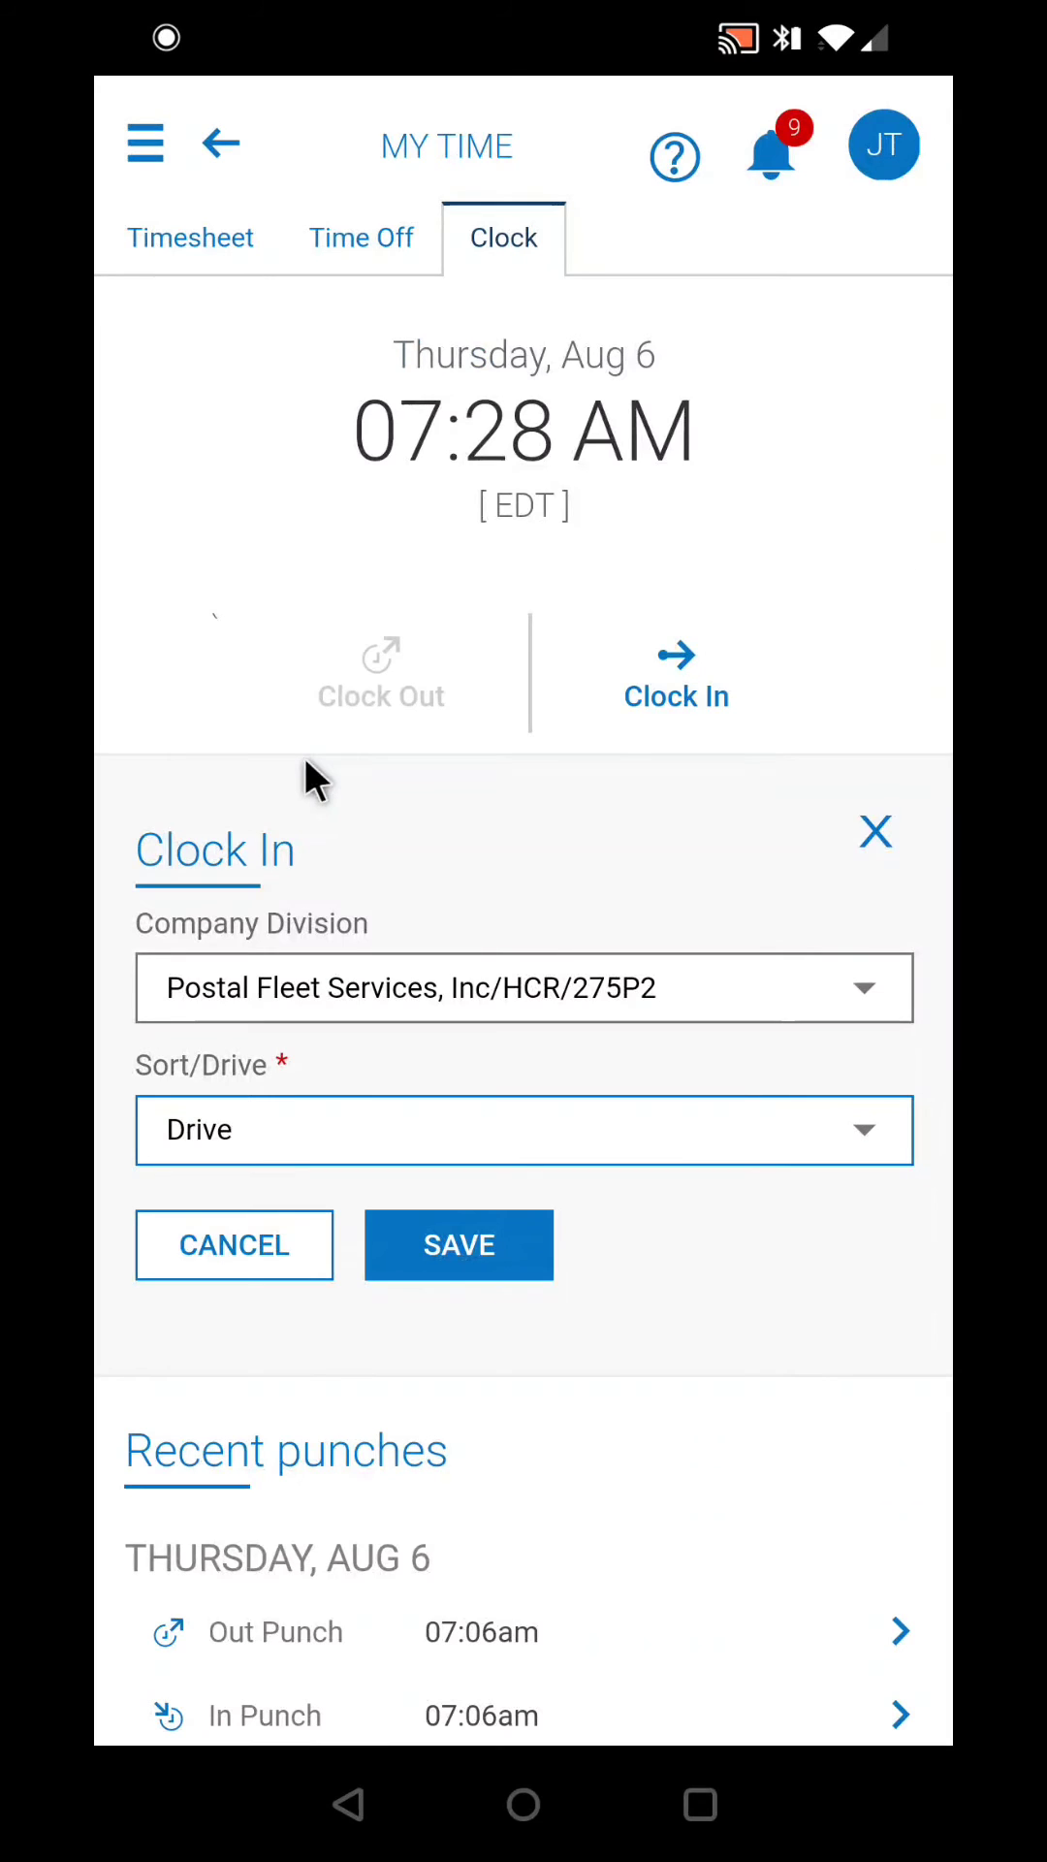
- Save the clock-in and dismiss the Hooray! confirmation, recording a 07:28am punch
left_click(519, 1263)
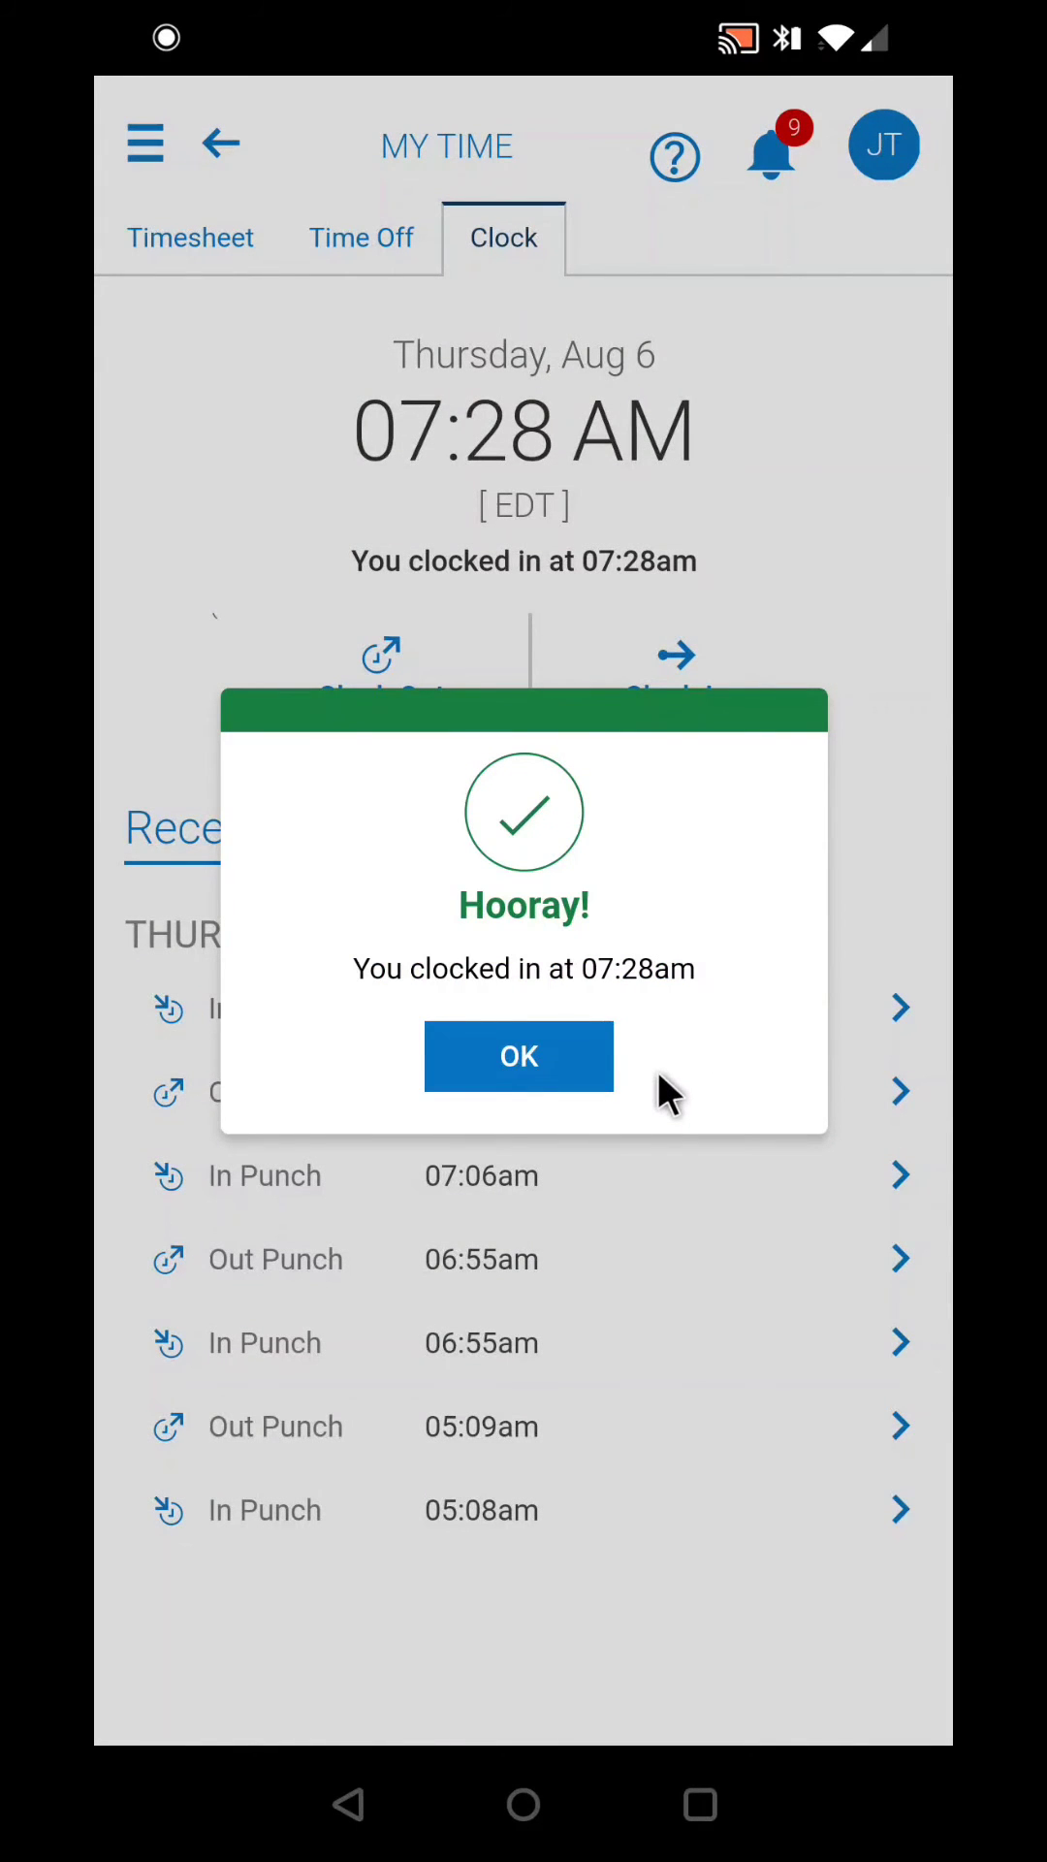
left_click(569, 1062)
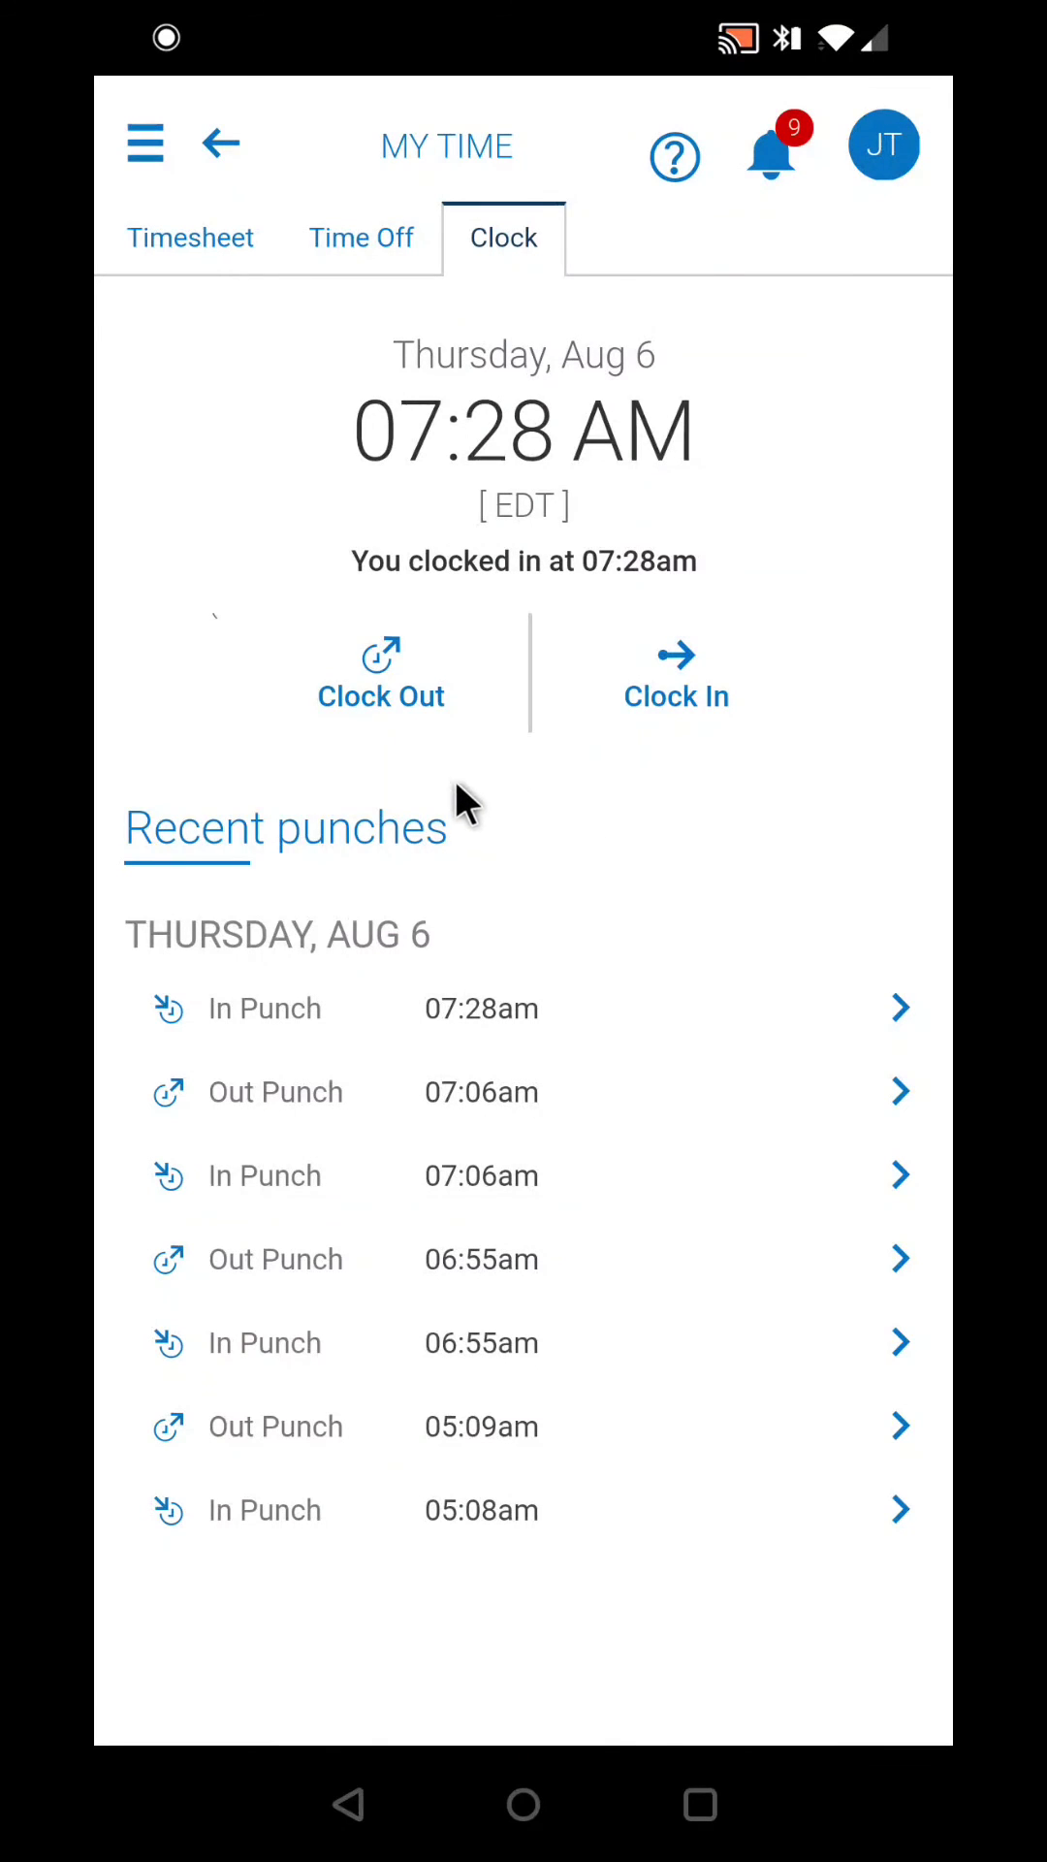
- Clock out from the Clock tab to record a 07:29am out punch
left_click(420, 685)
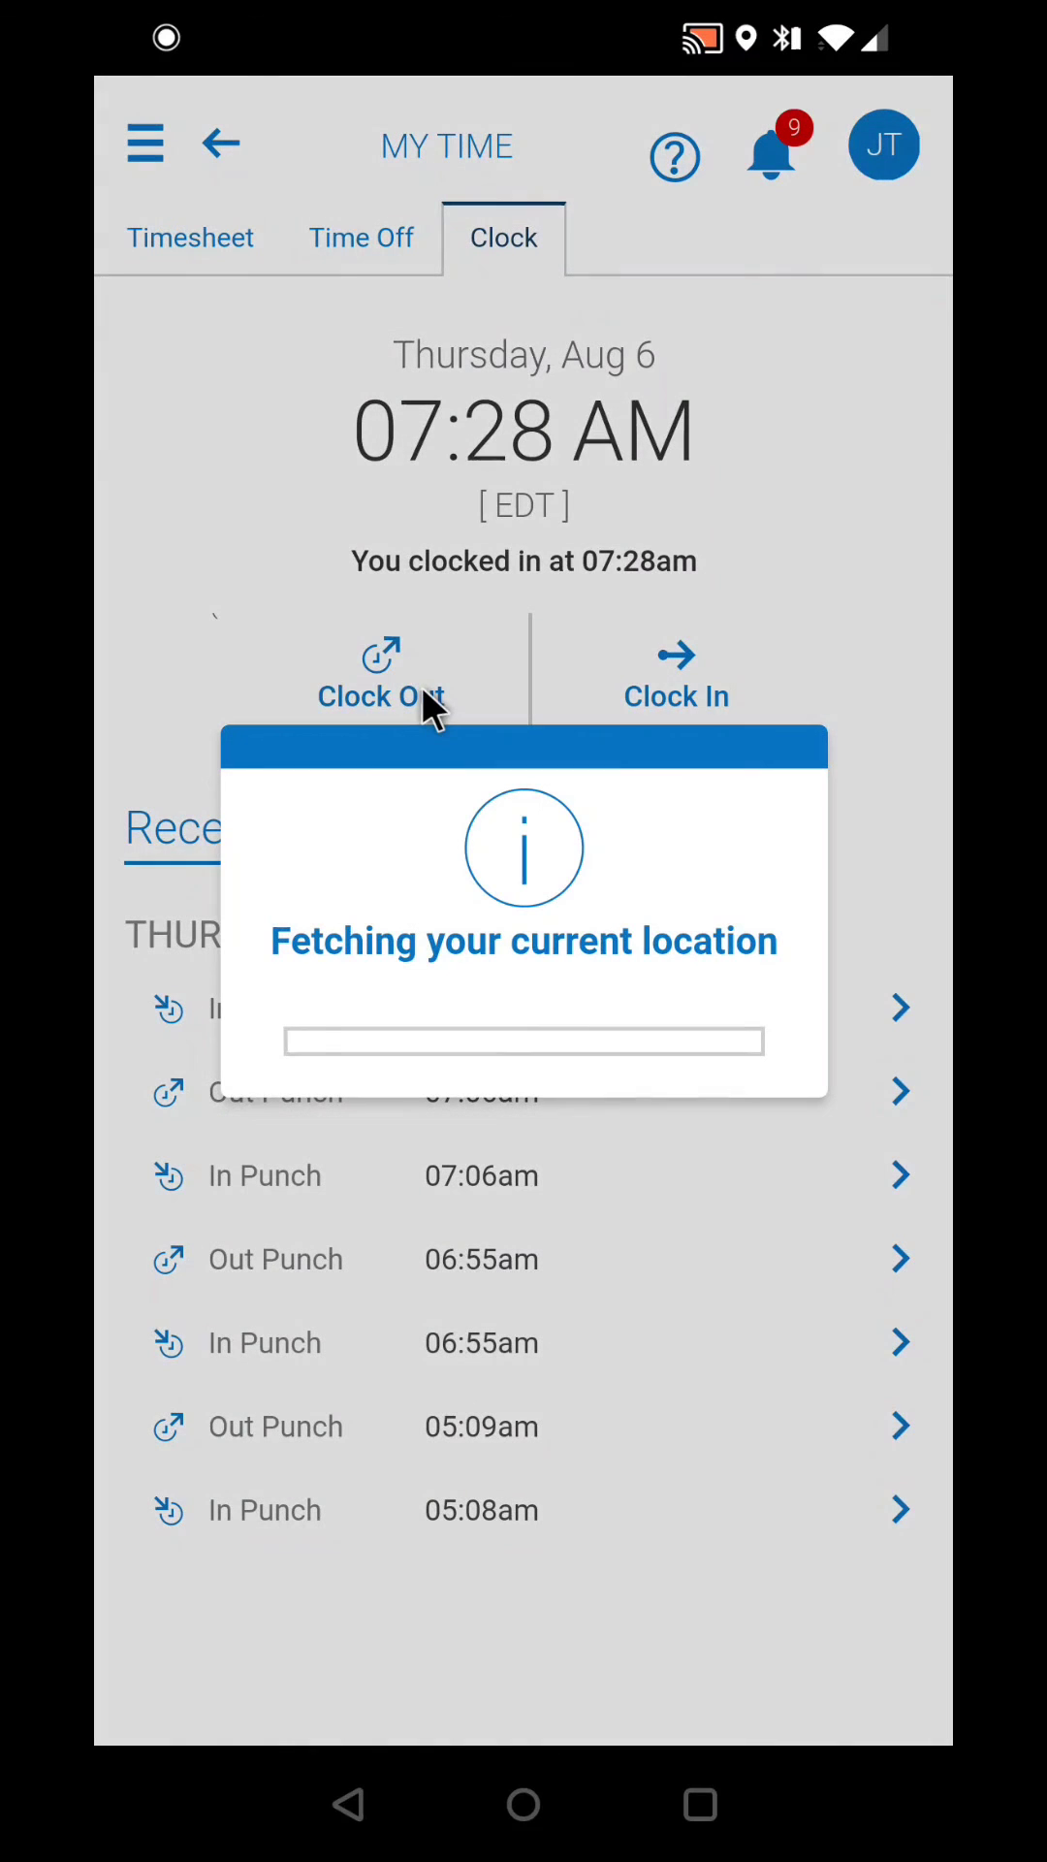